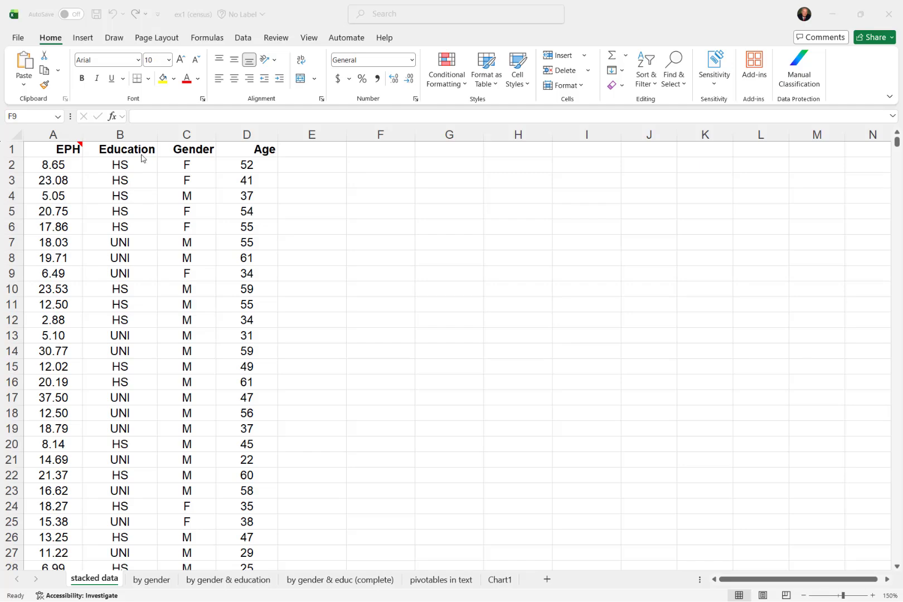
pyautogui.click(83, 37)
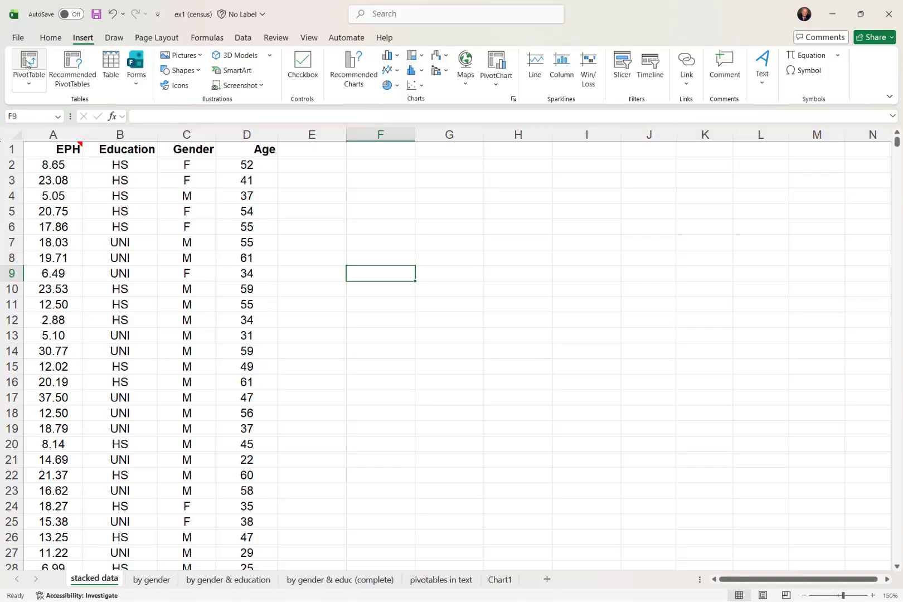
pyautogui.click(29, 62)
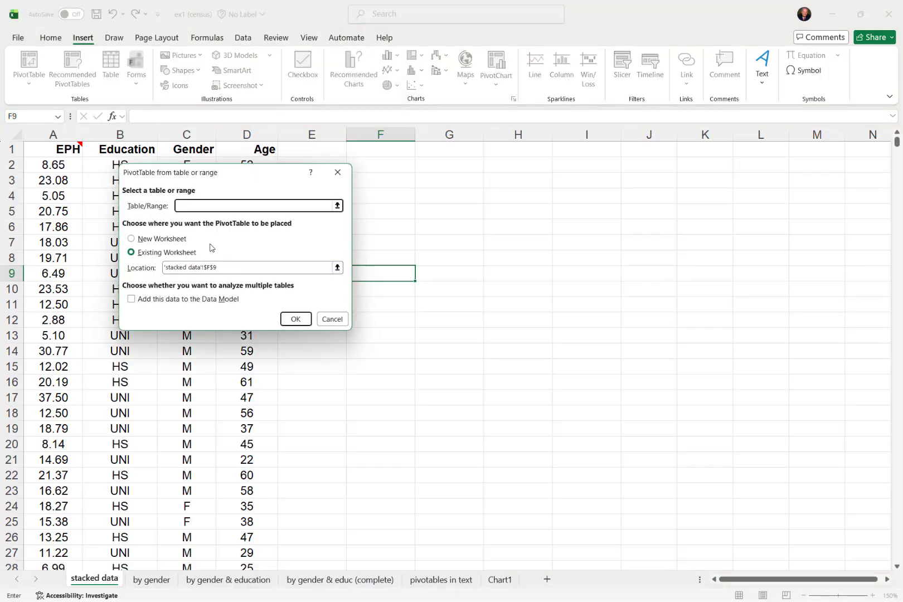
pyautogui.click(333, 319)
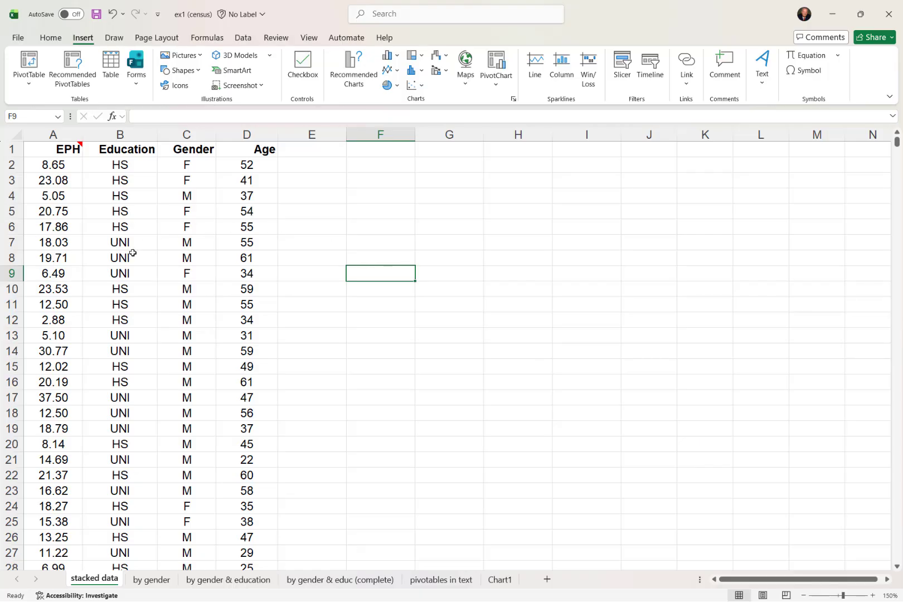
# Step: Check how far down the EPH column's data extends, and return to the start of the sheet
pyautogui.click(50, 149)
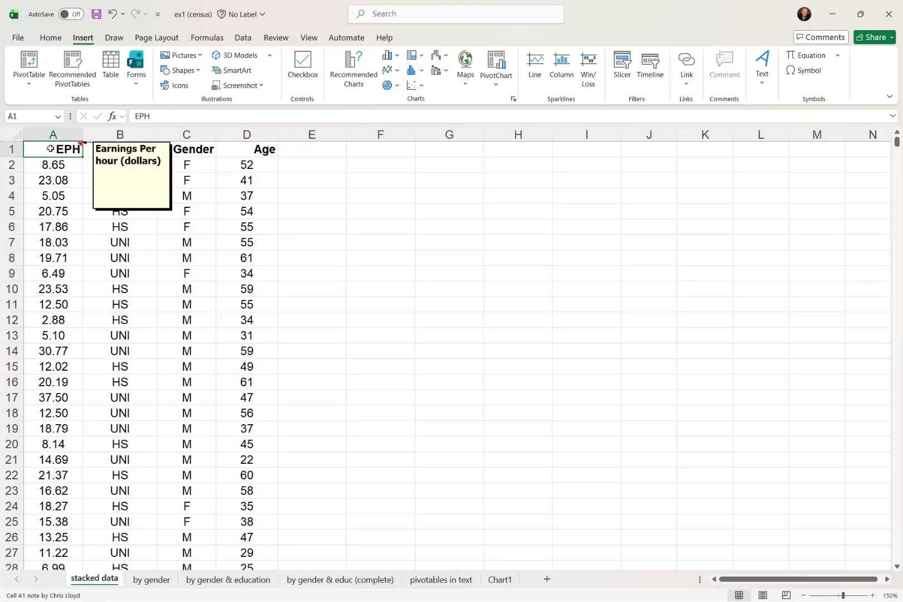
pyautogui.hotkey('ctrl', 'shift', 'Down')
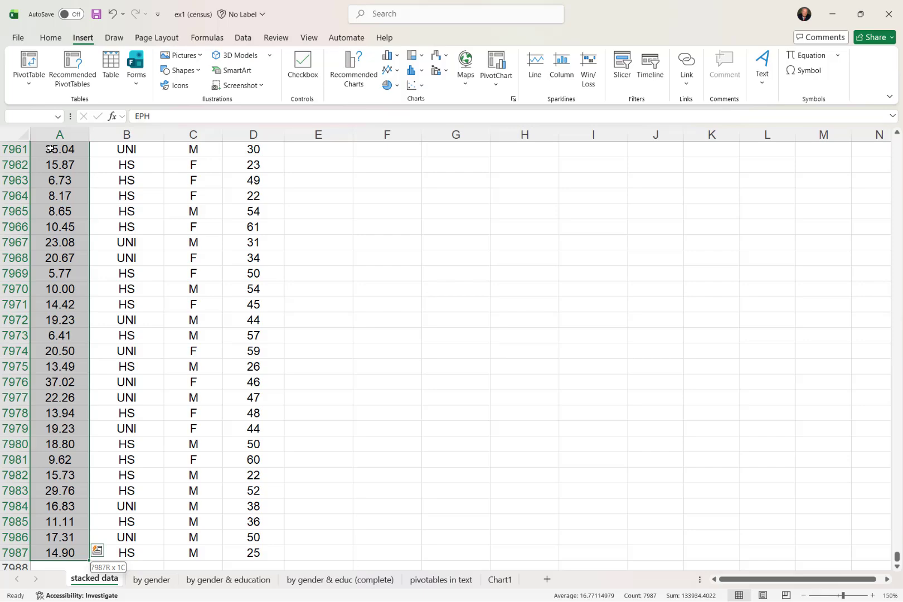
pyautogui.hotkey('ctrl', 'Home')
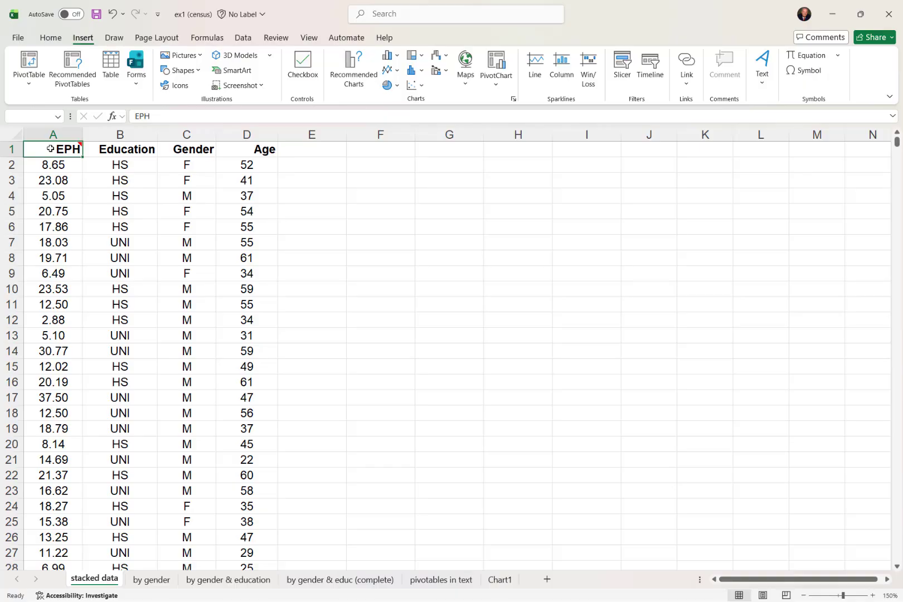
# Step: Create a PivotTable from the stacked data range A1:D7987 on a new worksheet
pyautogui.click(144, 238)
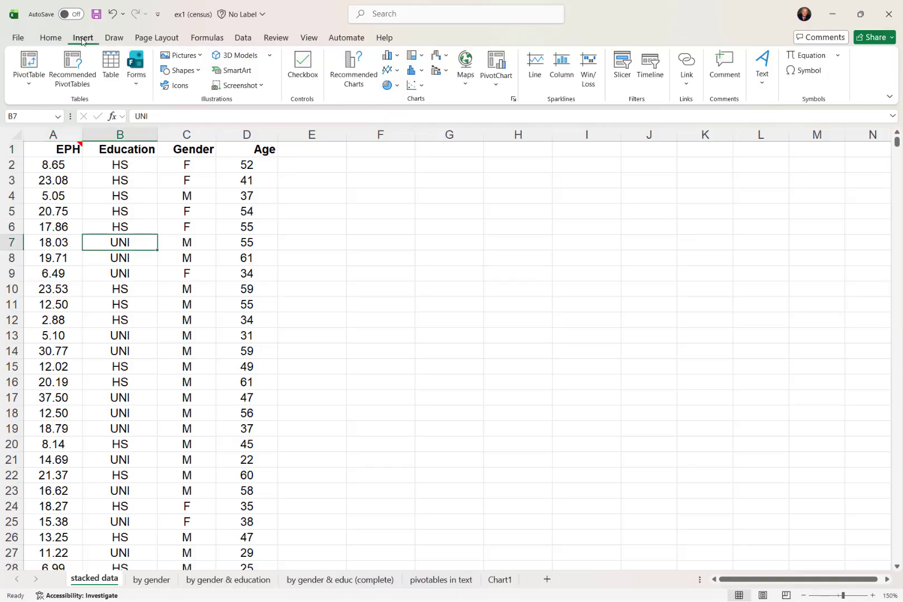
pyautogui.click(28, 62)
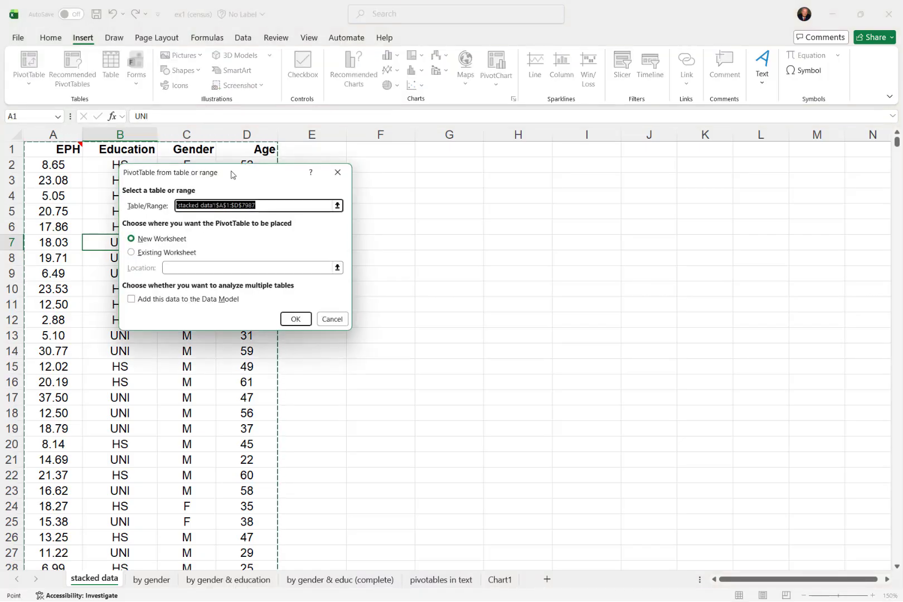
pyautogui.moveTo(233, 175); pyautogui.dragTo(441, 169)
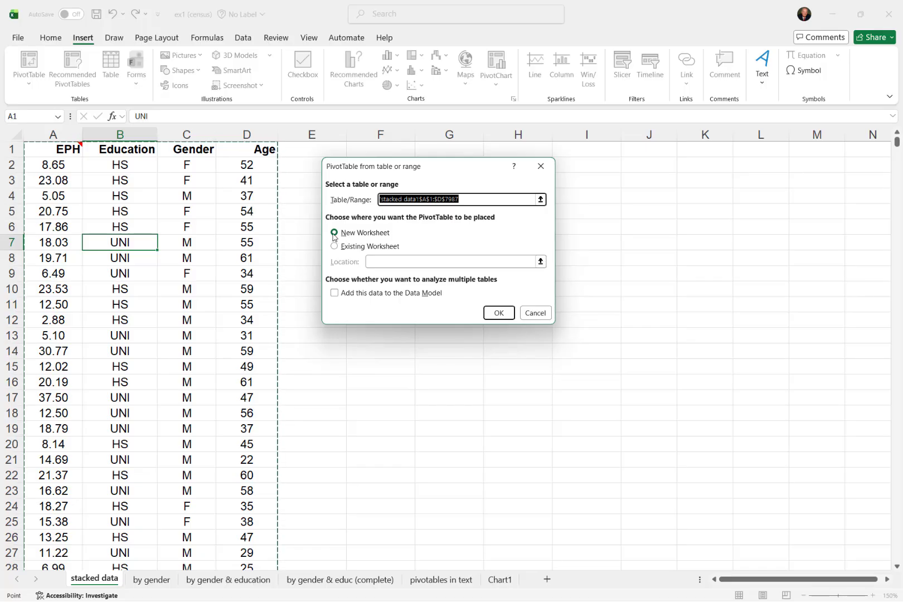
pyautogui.click(494, 312)
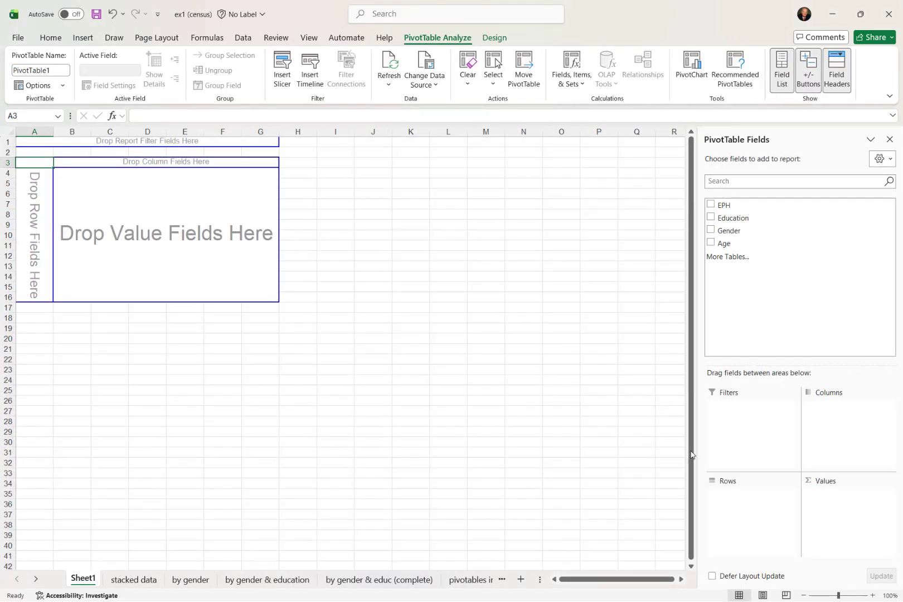
# Step: Lay out the PivotTable with Gender as the column field and Education as the row field
pyautogui.click(874, 596)
pyautogui.click(874, 596)
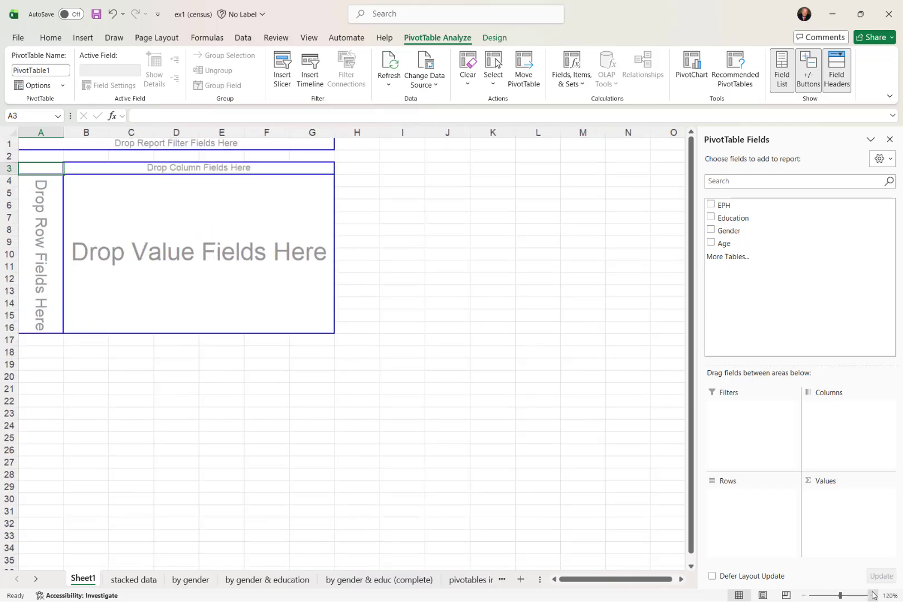
pyautogui.click(874, 595)
pyautogui.click(874, 596)
pyautogui.click(874, 595)
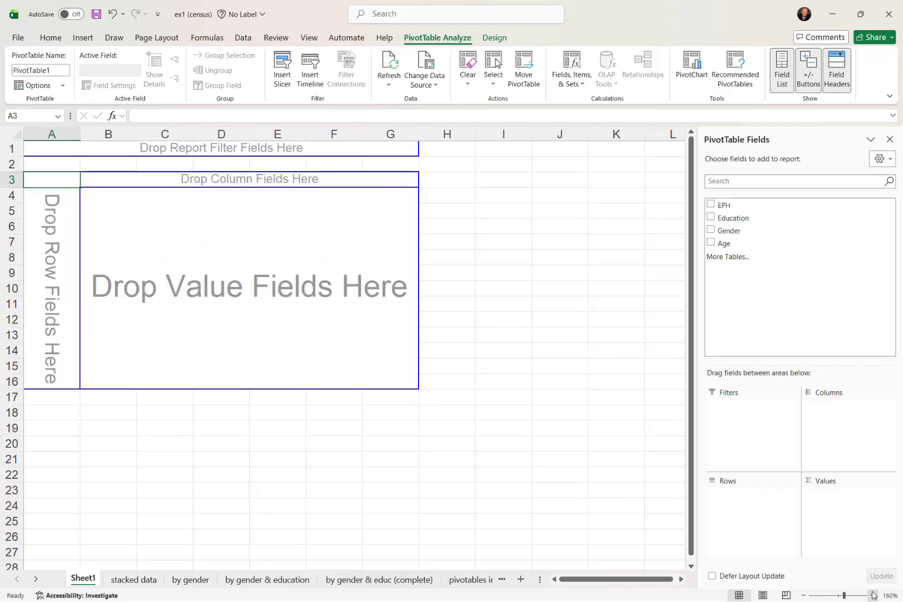
pyautogui.click(874, 596)
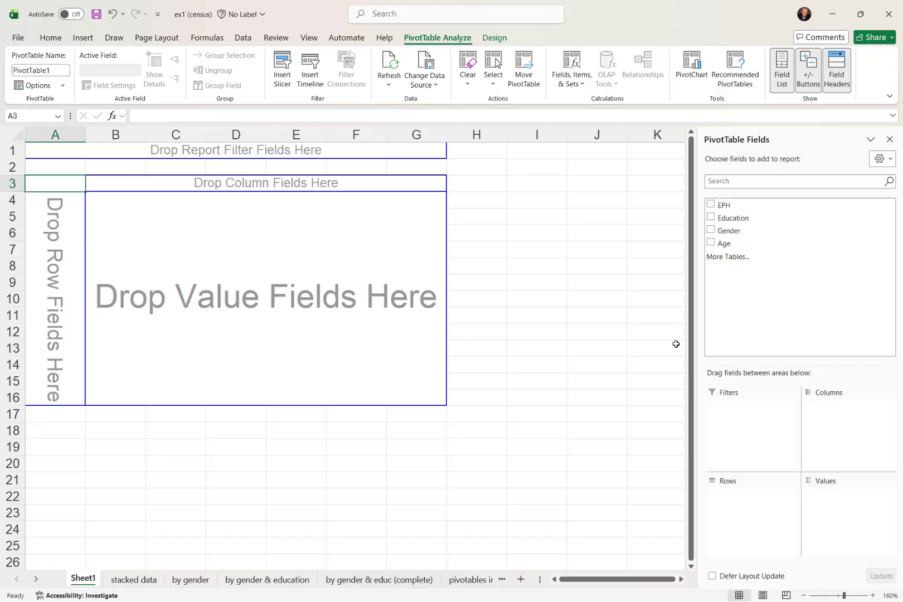
pyautogui.click(722, 232)
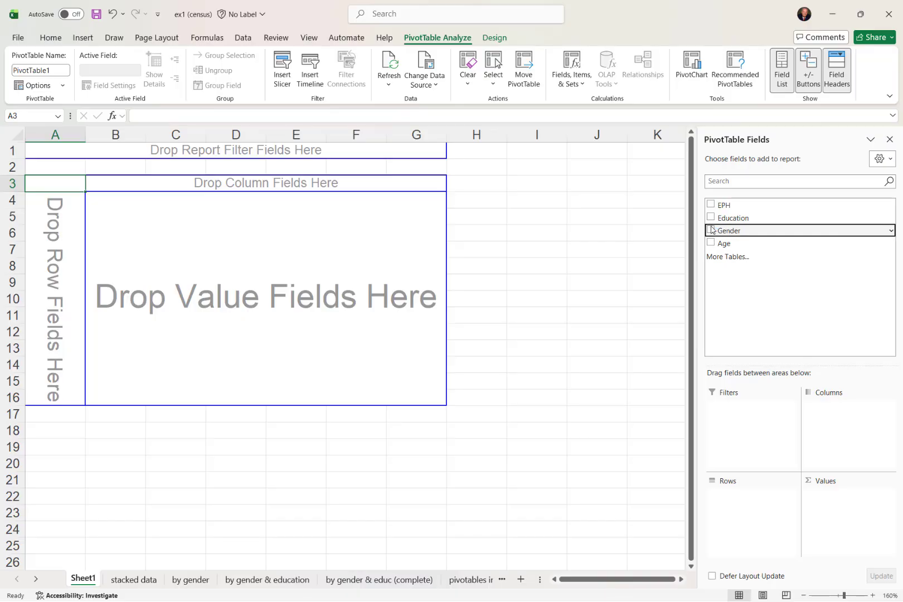
pyautogui.click(711, 228)
pyautogui.moveTo(725, 229); pyautogui.dragTo(848, 424)
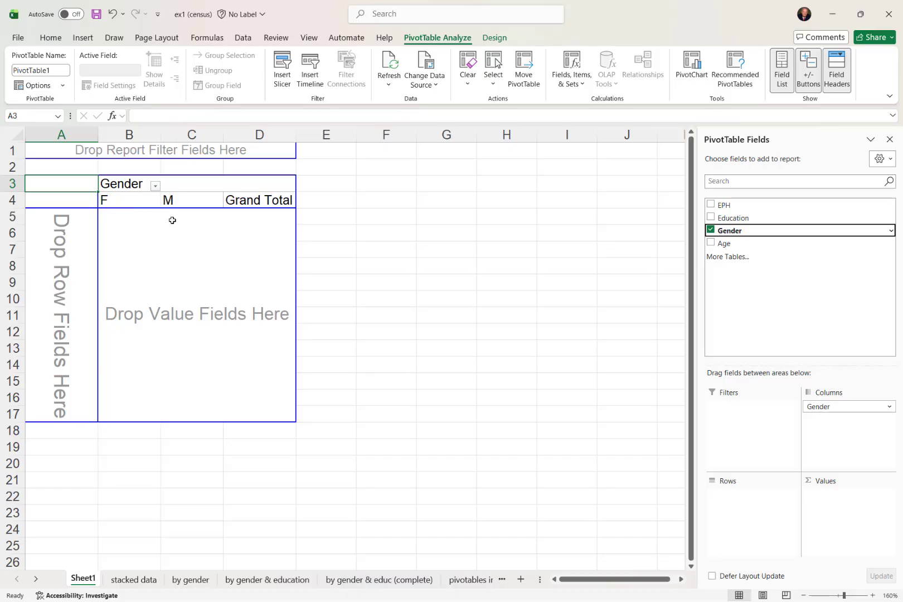
pyautogui.click(726, 219)
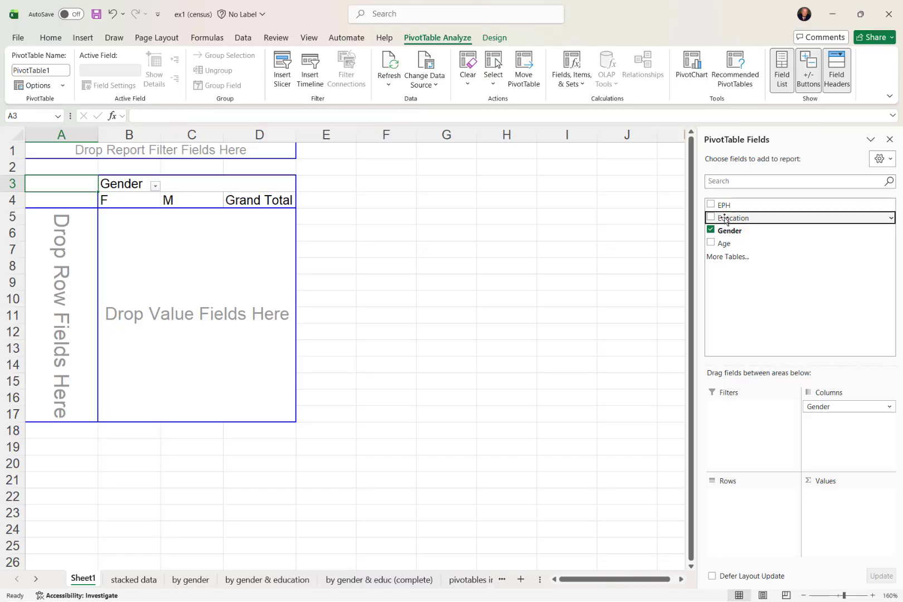
pyautogui.moveTo(726, 218); pyautogui.dragTo(742, 502)
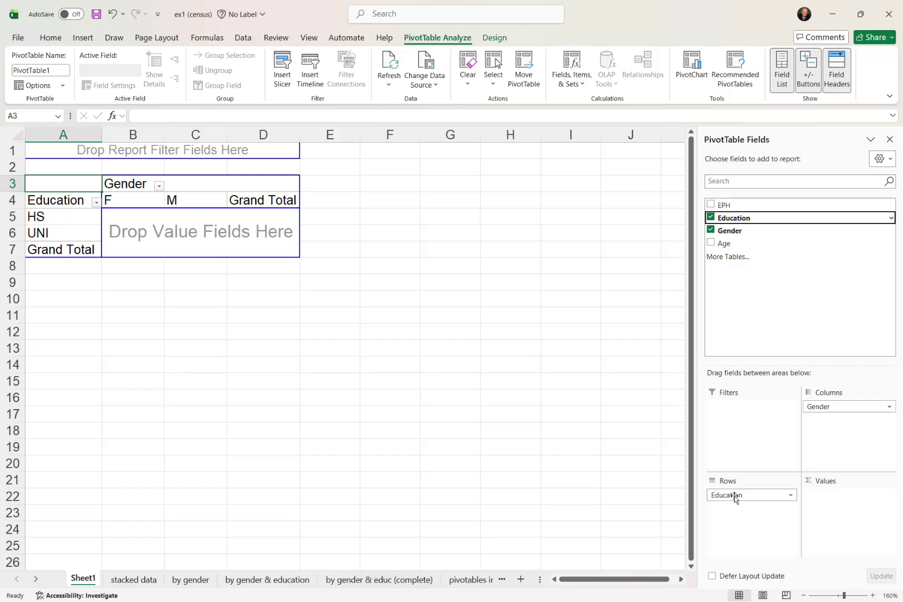
# Step: Try Education beneath Gender as a second column field, and move it back to the rows
pyautogui.moveTo(735, 495); pyautogui.dragTo(865, 444)
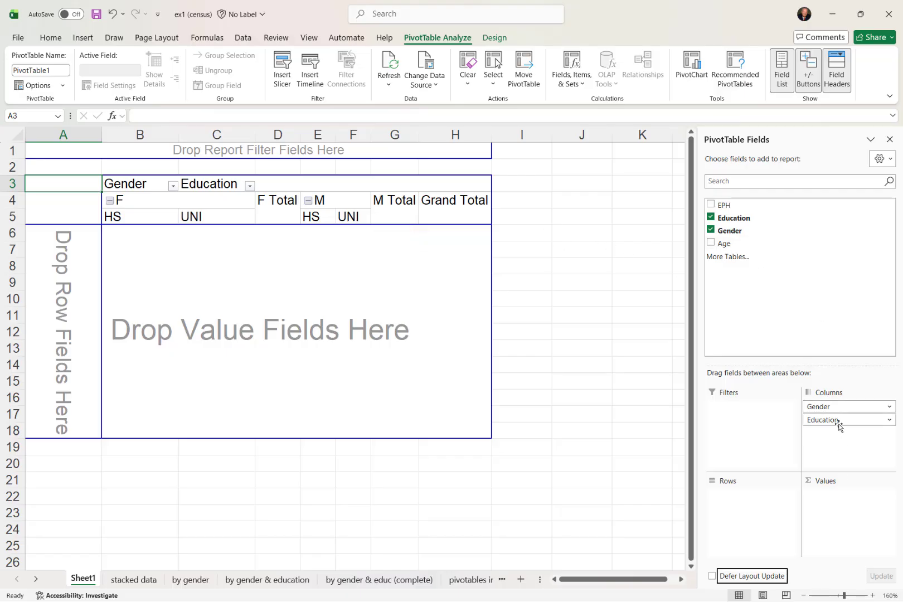
pyautogui.moveTo(839, 426); pyautogui.dragTo(763, 538)
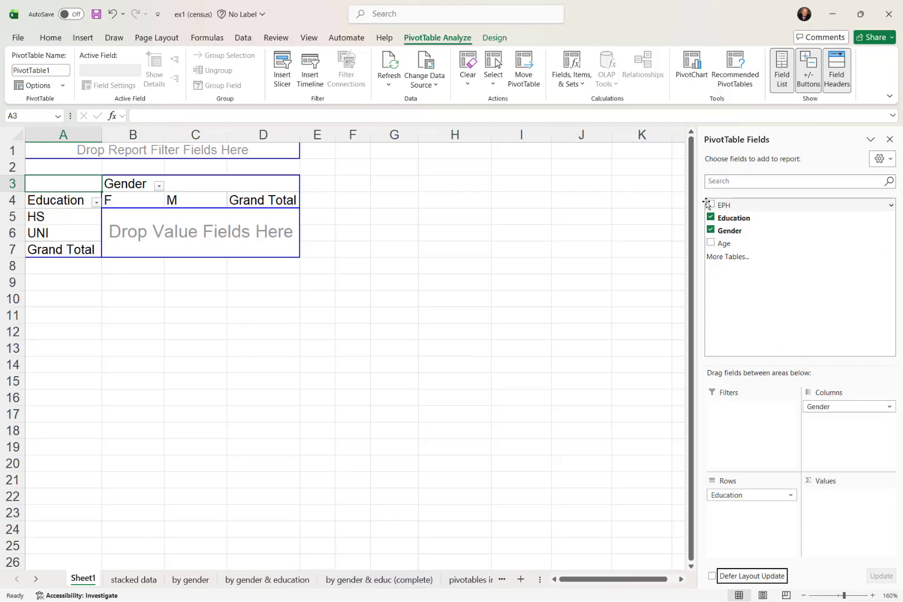
# Step: Add EPH to the PivotTable's values and summarize it by Average
pyautogui.moveTo(721, 203); pyautogui.dragTo(833, 514)
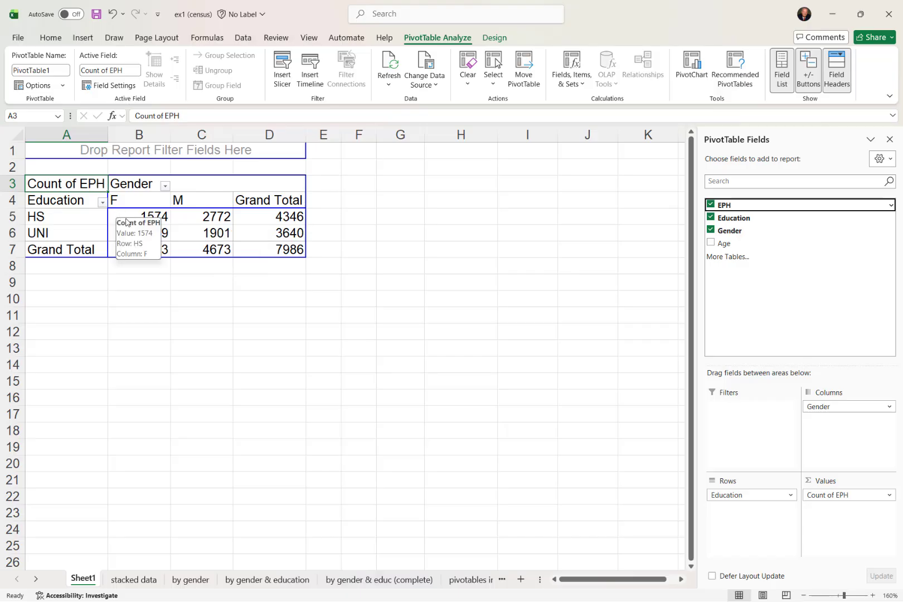
pyautogui.click(286, 250)
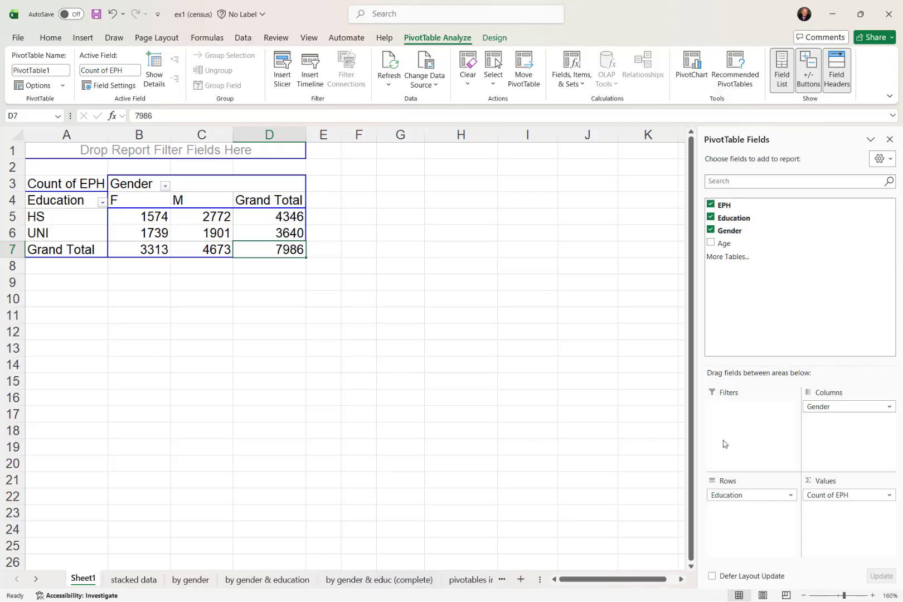
pyautogui.click(892, 496)
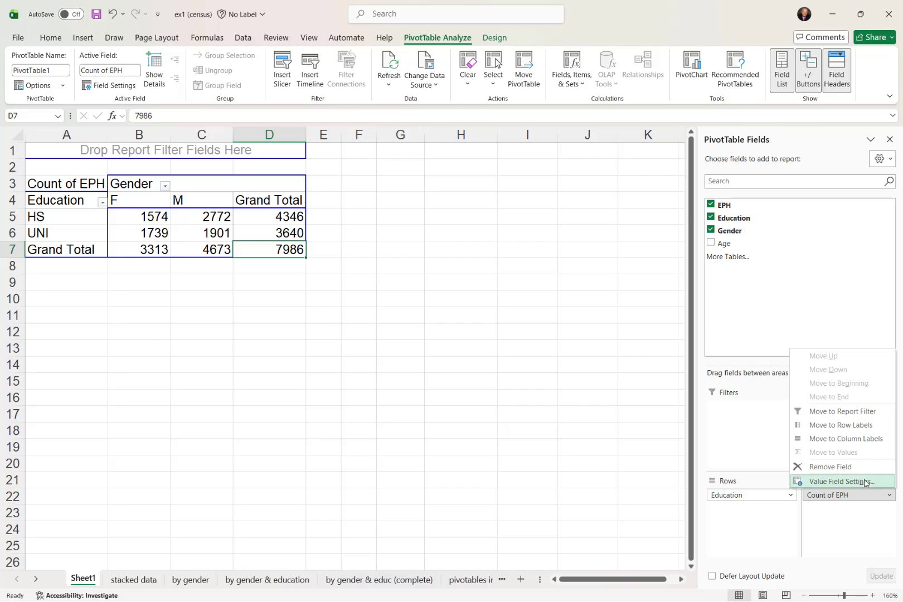
pyautogui.click(839, 482)
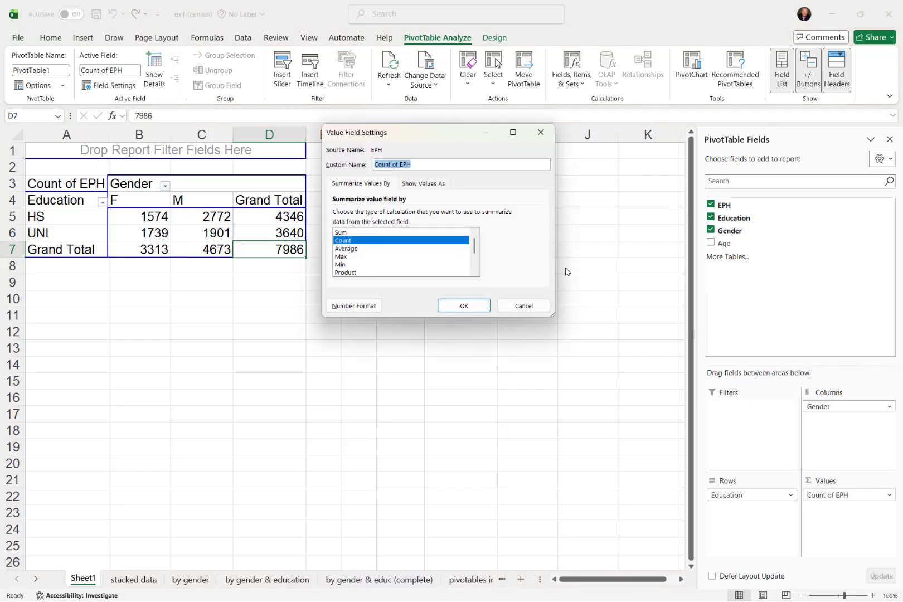
pyautogui.click(350, 251)
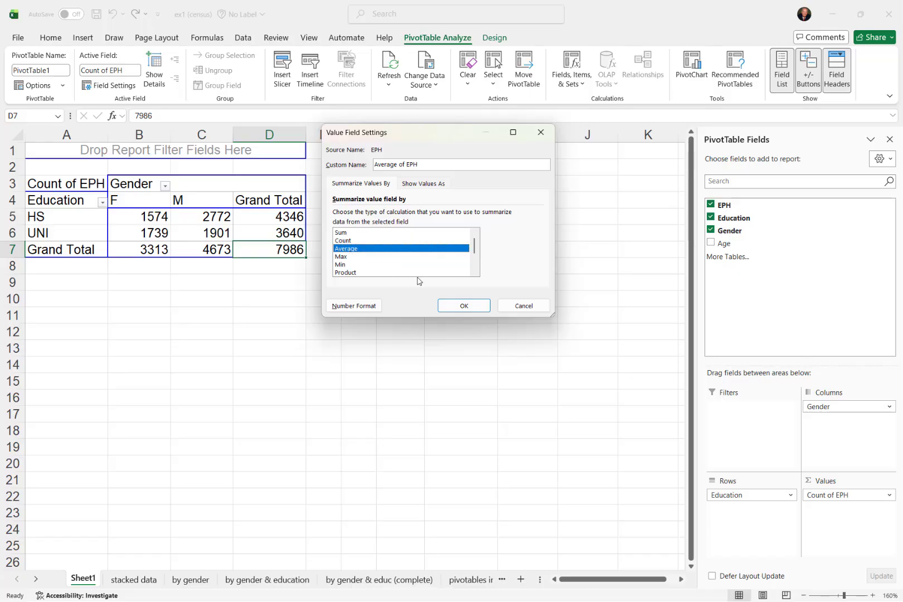
pyautogui.click(463, 306)
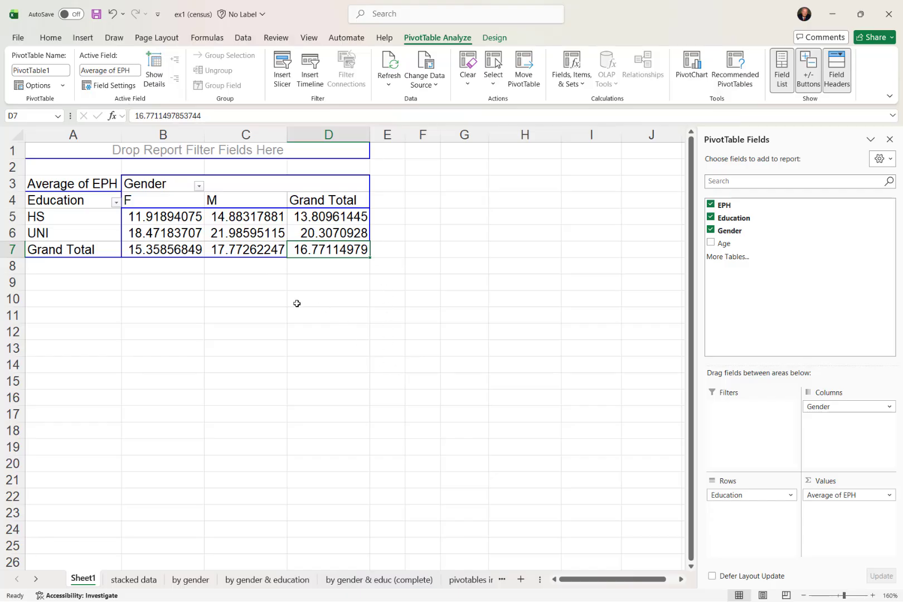
# Step: Format the PivotTable's average values in B5:D7, including the grand totals, as Currency
pyautogui.click(165, 220)
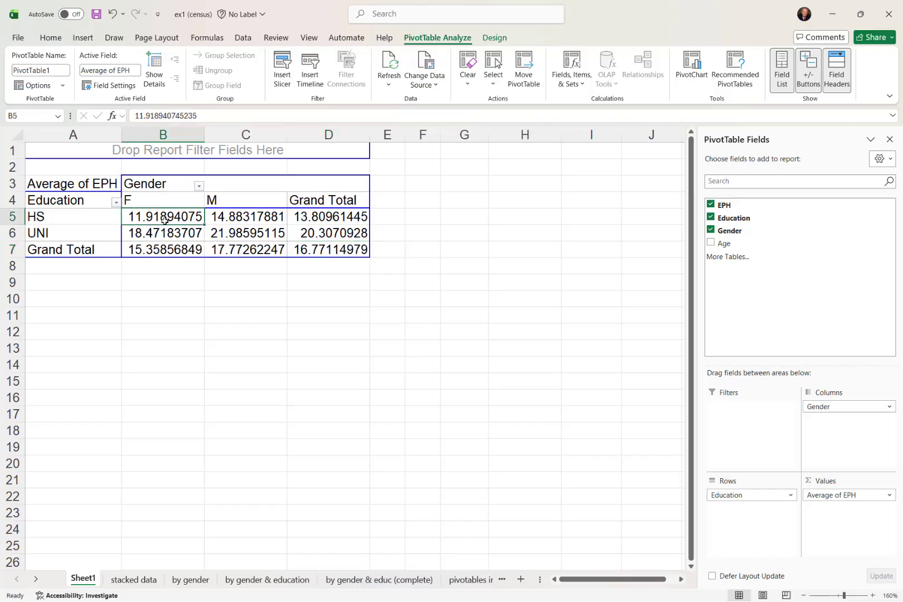
pyautogui.moveTo(165, 220); pyautogui.dragTo(320, 253)
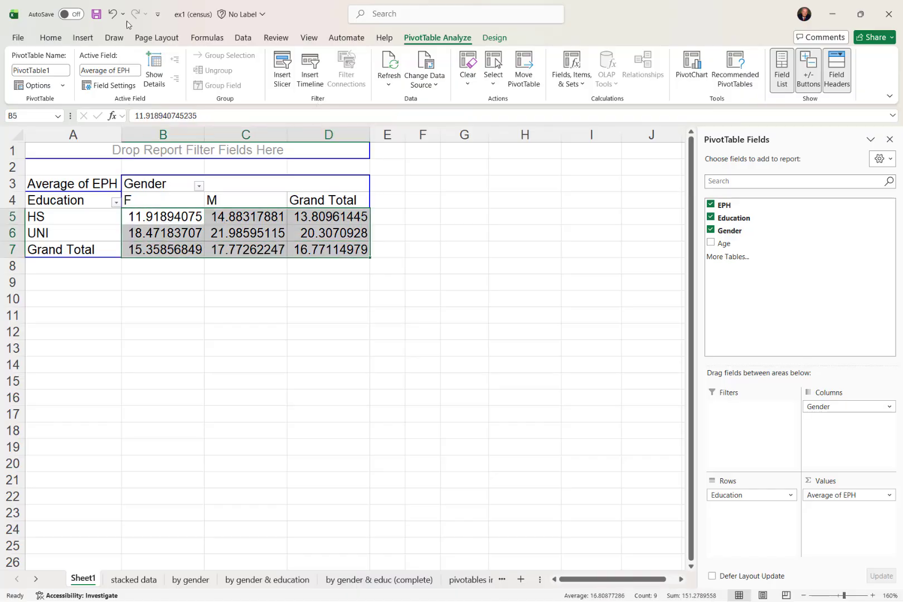
pyautogui.click(58, 38)
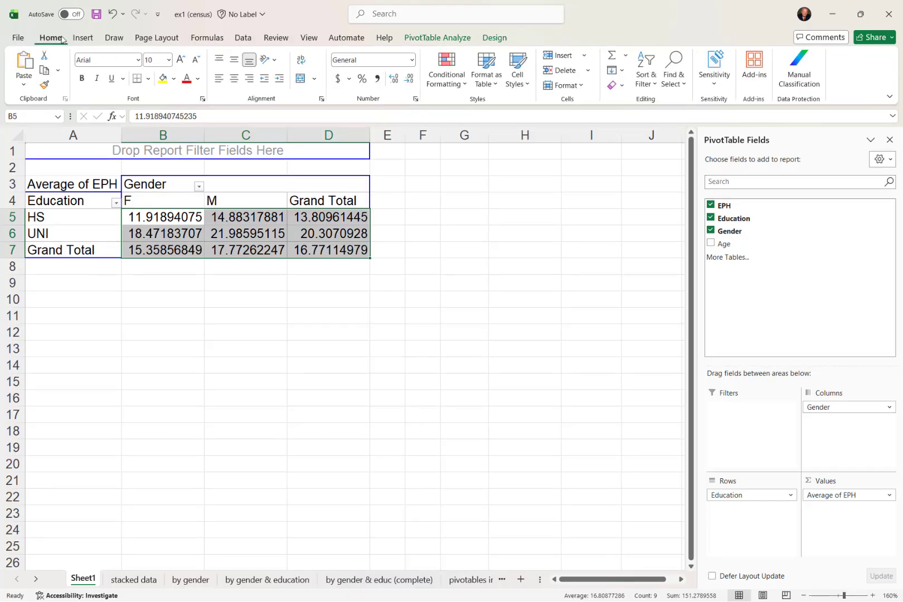
pyautogui.click(338, 79)
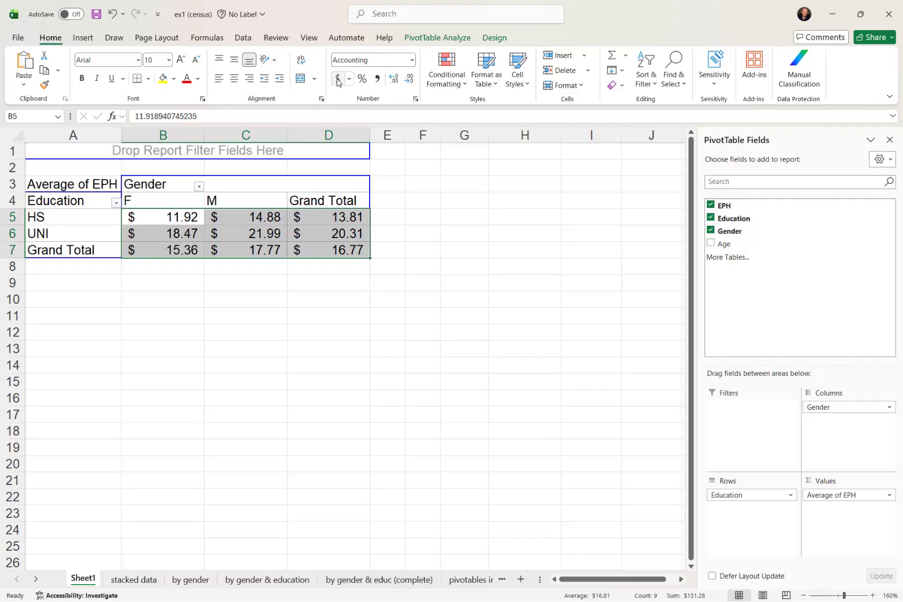
pyautogui.click(413, 61)
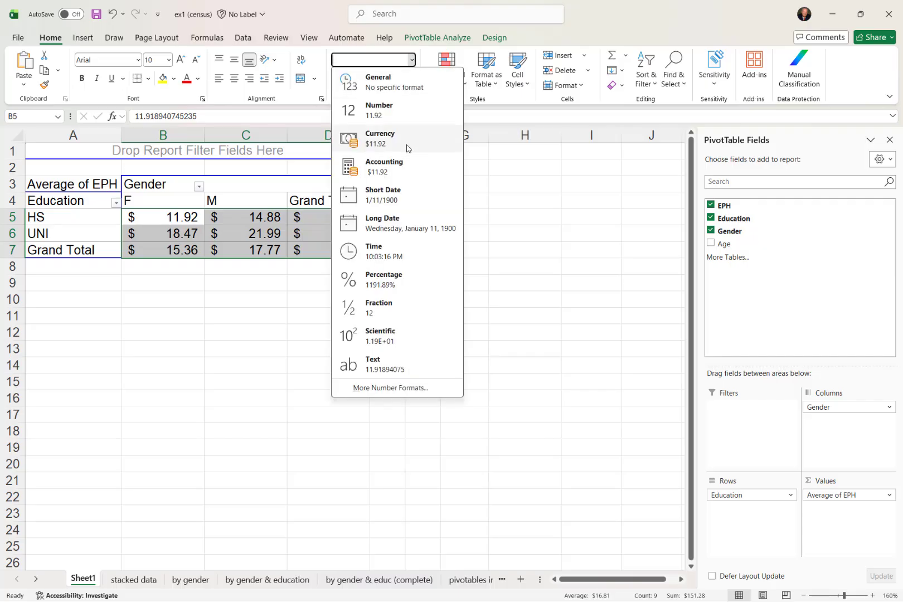
pyautogui.click(407, 149)
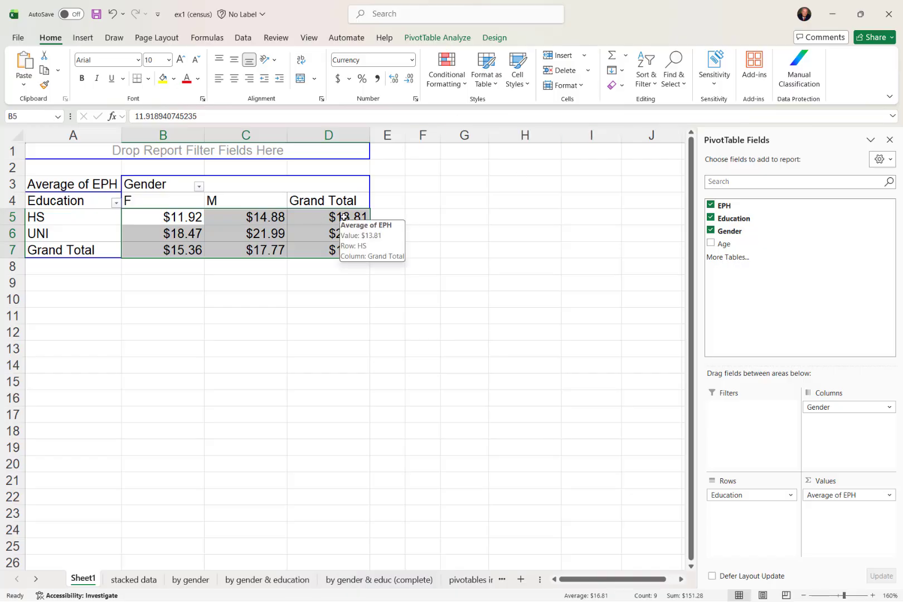
# Step: Deselect the PivotTable by selecting an empty cell, and reselect it to bring back its field list
pyautogui.click(456, 339)
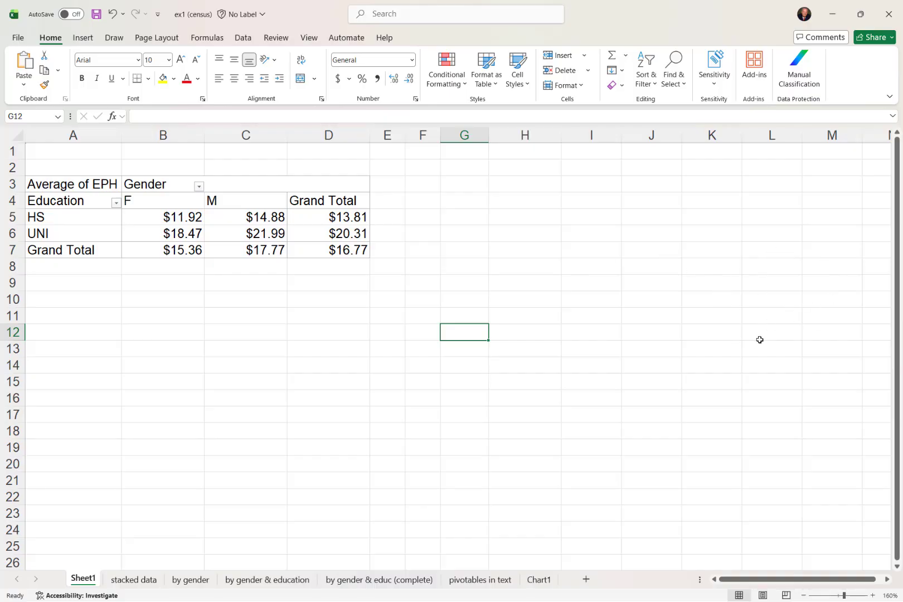
pyautogui.click(228, 230)
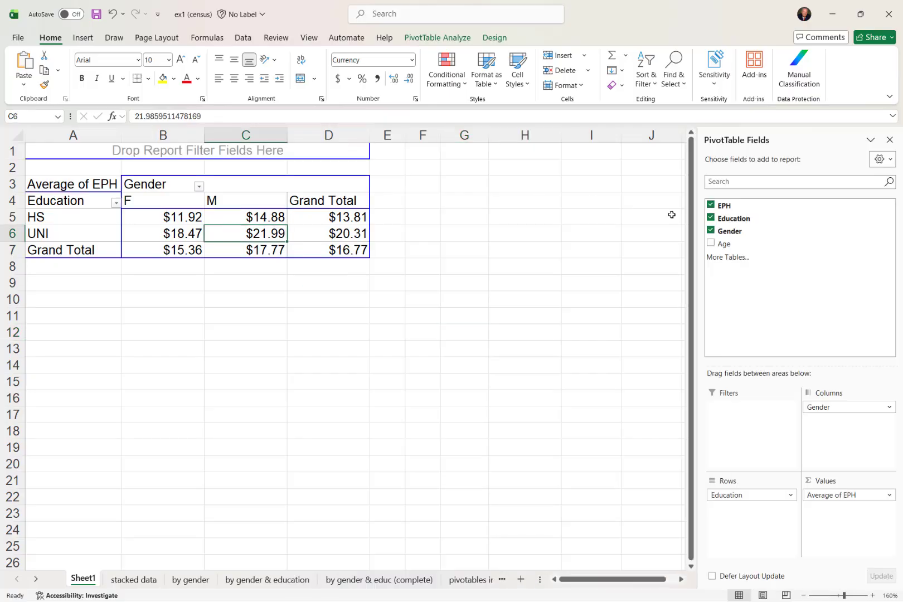